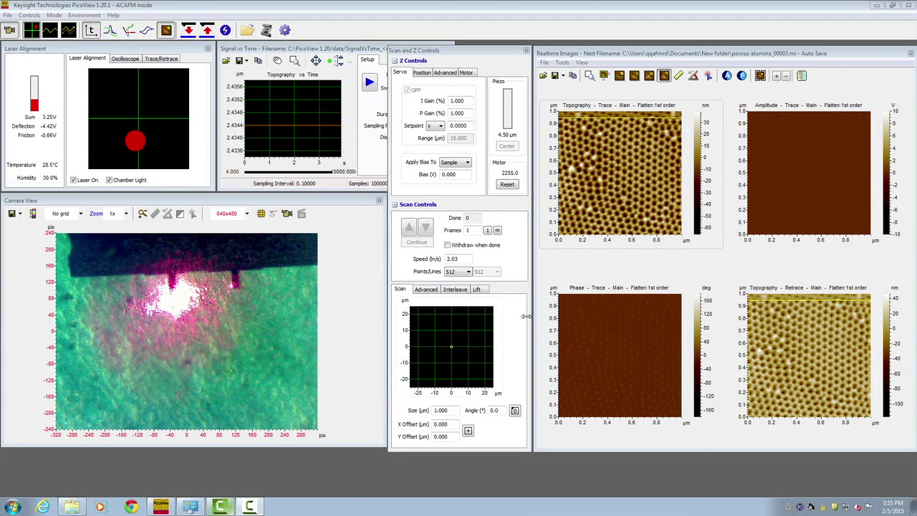
# Switch the instrument to Contact AFM mode so the Deflection and Friction channels appear
pyautogui.click(54, 15)
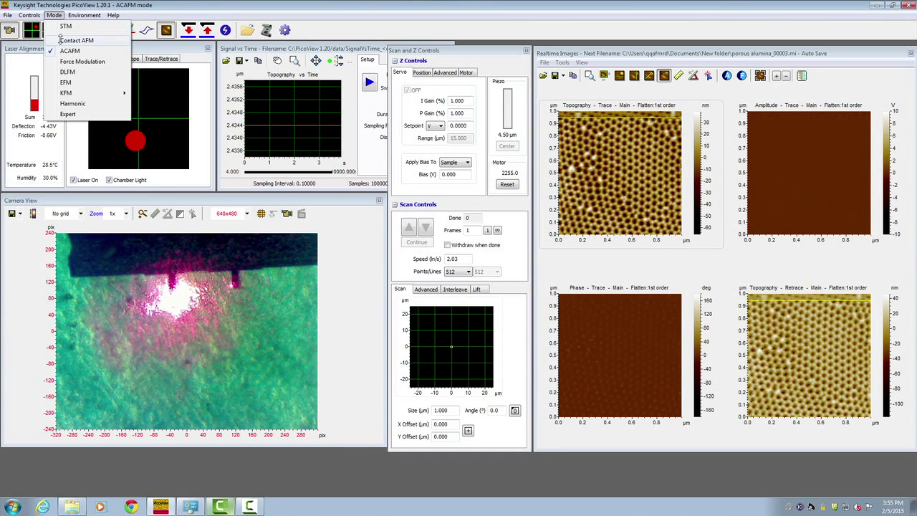
pyautogui.click(60, 40)
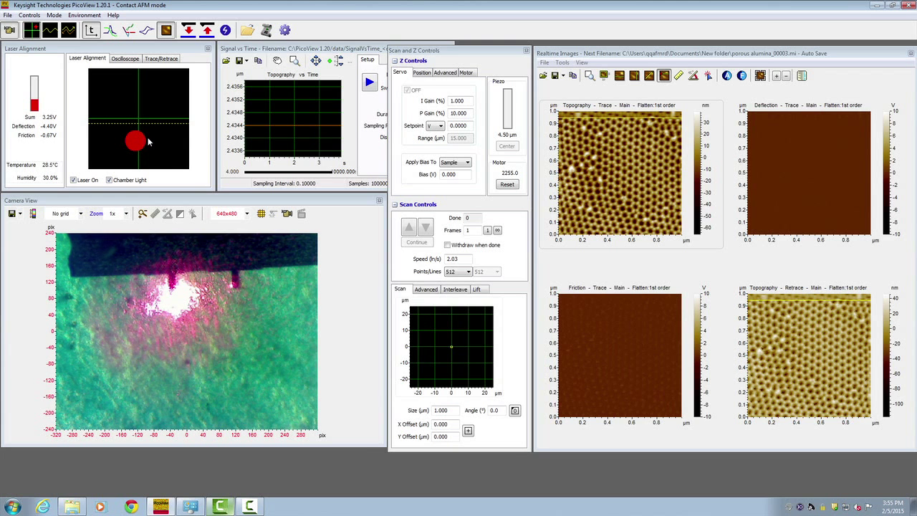
pyautogui.click(445, 55)
# Change the servo setpoint in Z Controls from 0.0000 to -0.4000 V
pyautogui.click(405, 74)
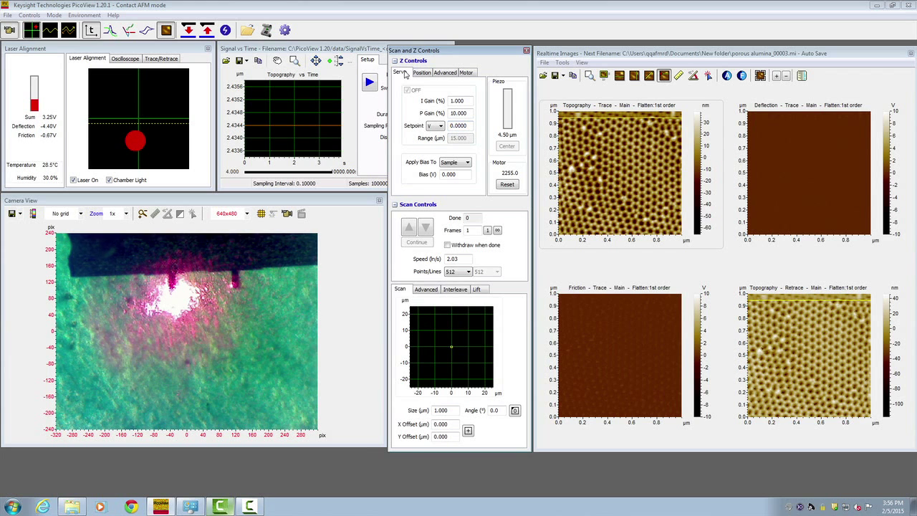
pyautogui.moveTo(467, 127); pyautogui.dragTo(459, 126)
pyautogui.doubleClick(459, 127)
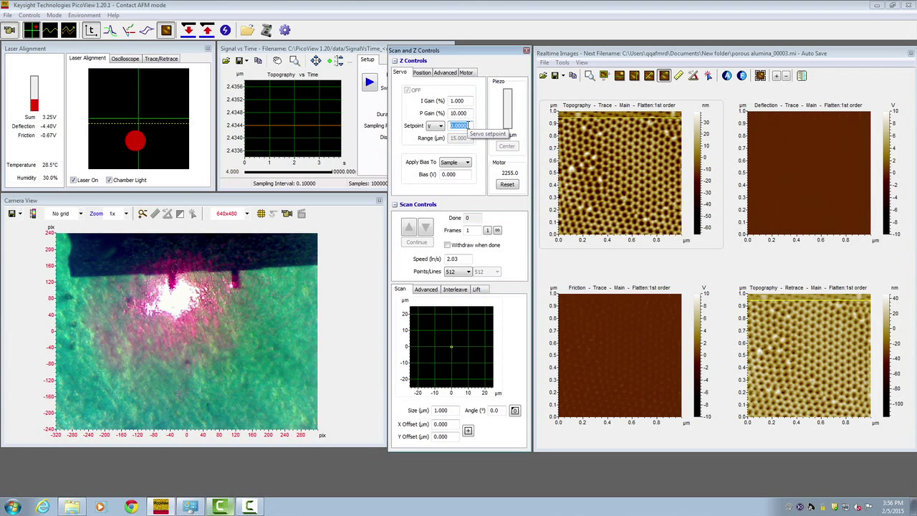
pyautogui.write('-.4')
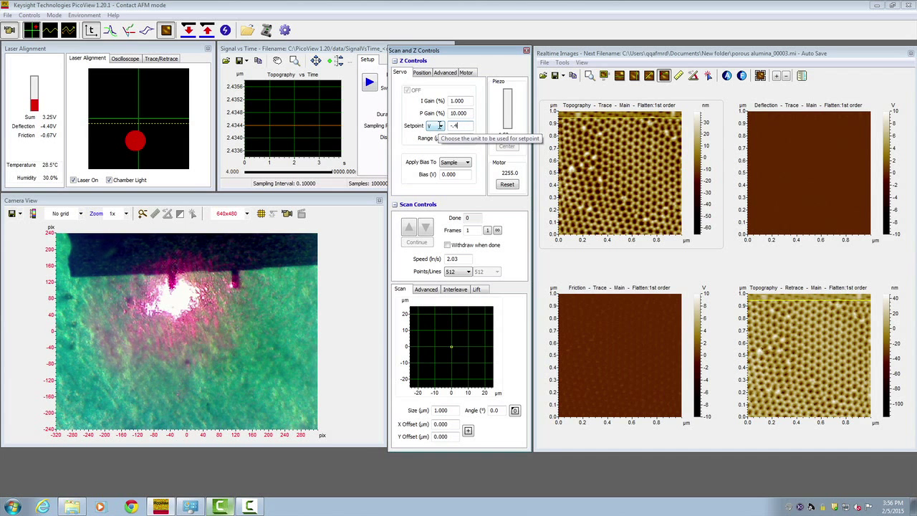
pyautogui.press('Return')
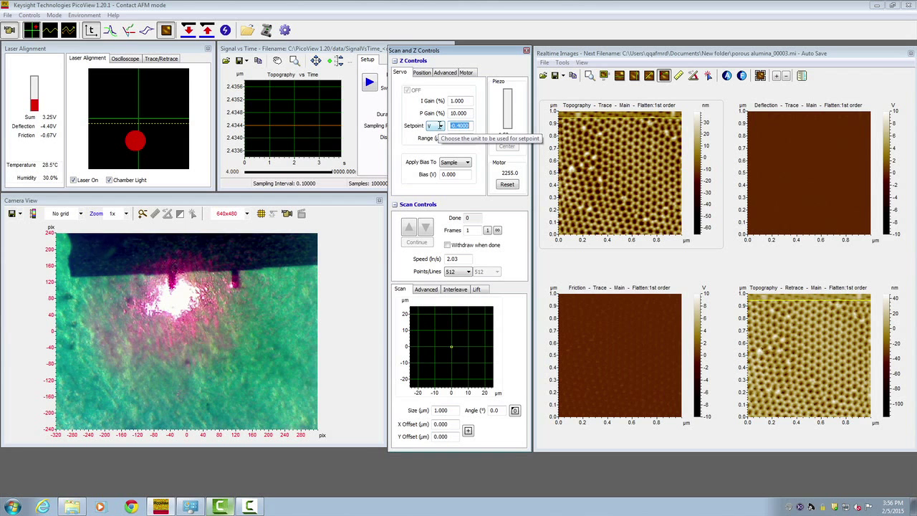
pyautogui.click(187, 31)
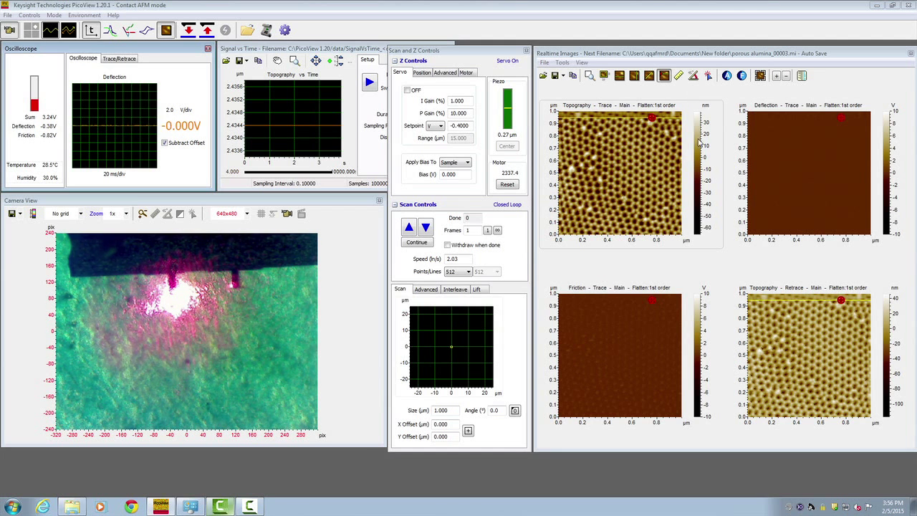
pyautogui.click(579, 106)
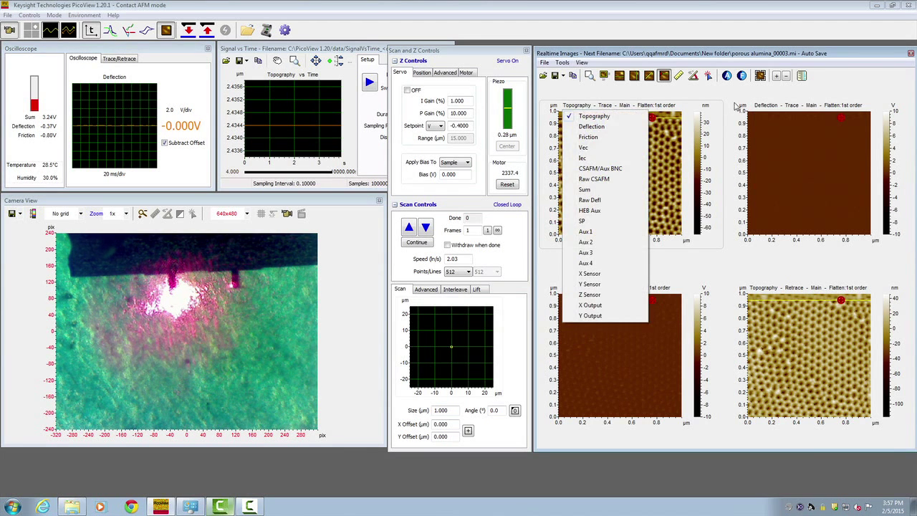
pyautogui.click(763, 105)
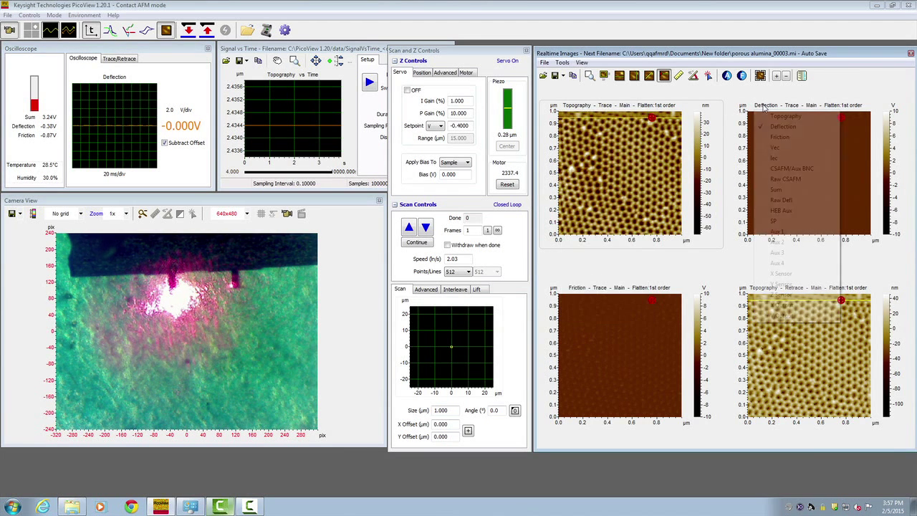
pyautogui.click(578, 288)
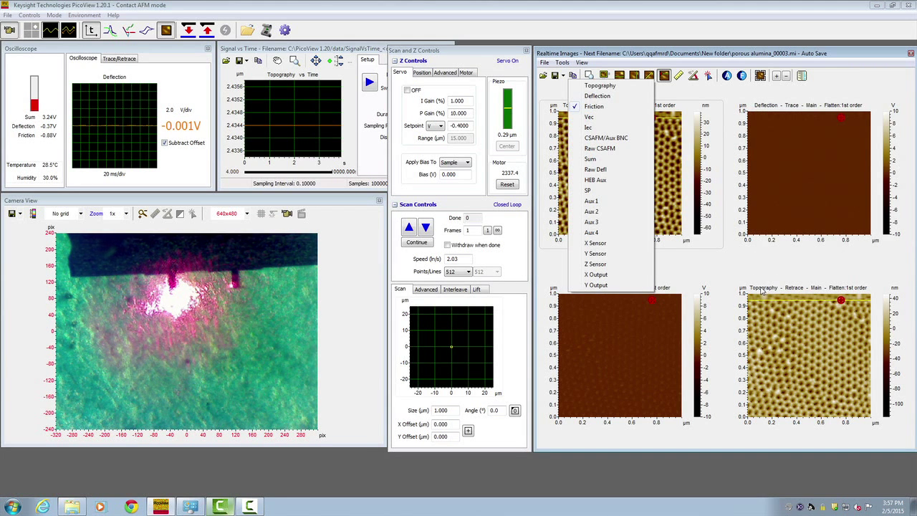
pyautogui.click(763, 288)
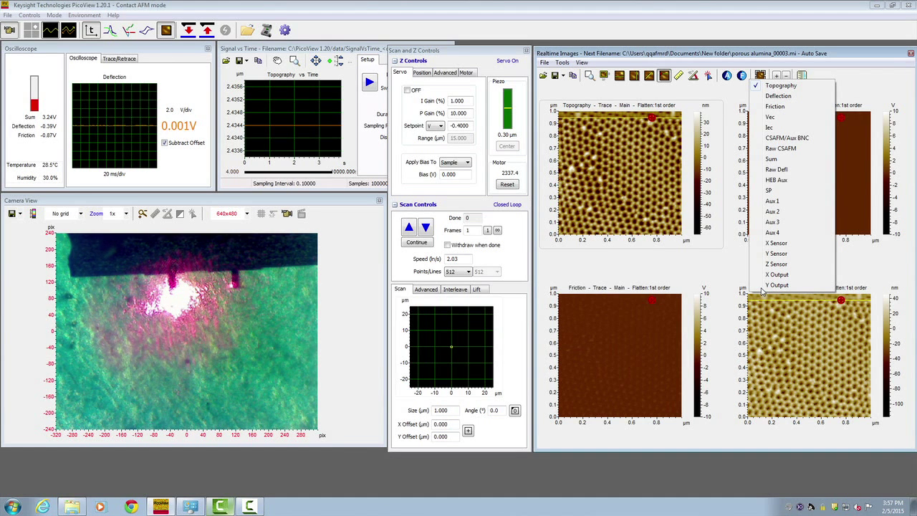
pyautogui.click(734, 281)
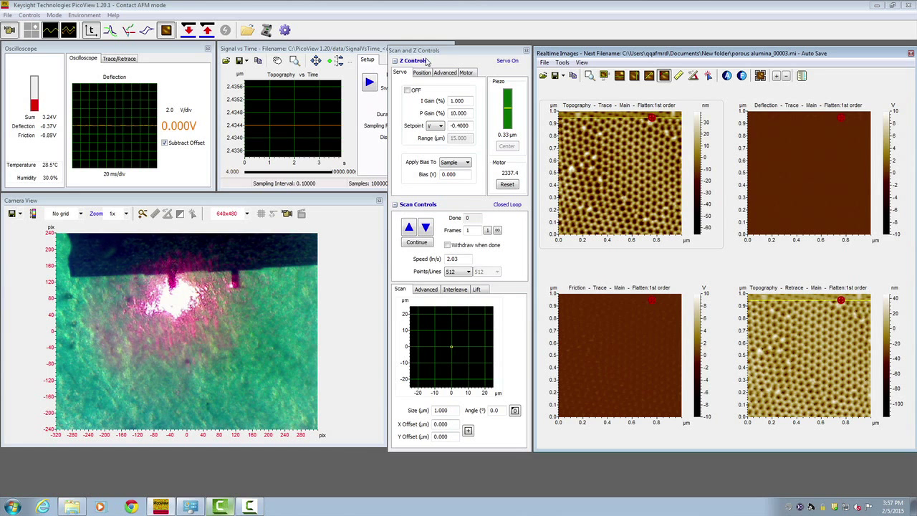
pyautogui.click(466, 100)
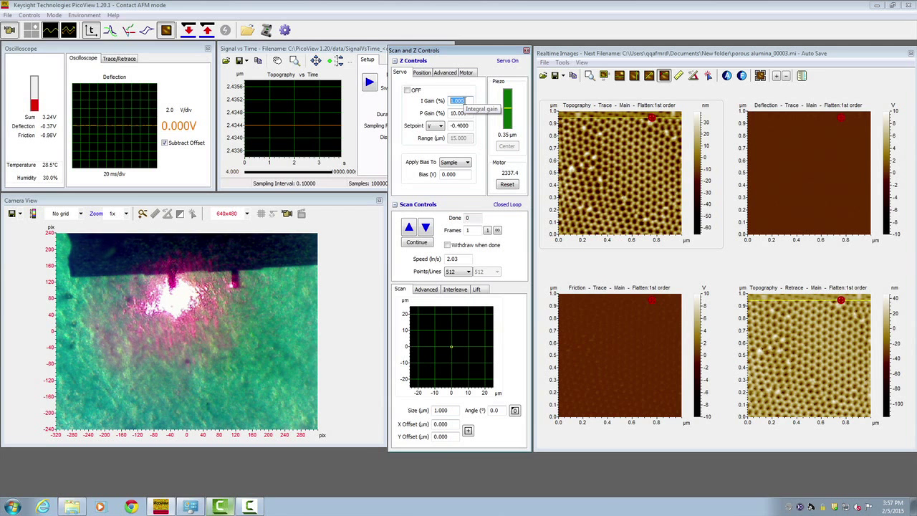
# Raise the integral gain from 1.000 to 10.000 to match the P Gain
pyautogui.write('10')
pyautogui.press('Return')
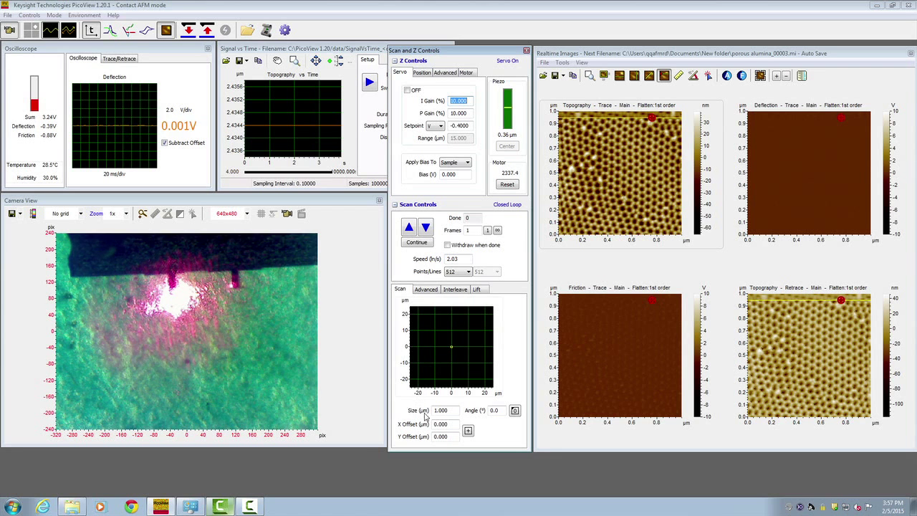
pyautogui.click(449, 410)
# Review the scan fields: 1.000 µm size, 0.0° angle, X/Y offsets and 2.03 lines/s speed
pyautogui.click(498, 410)
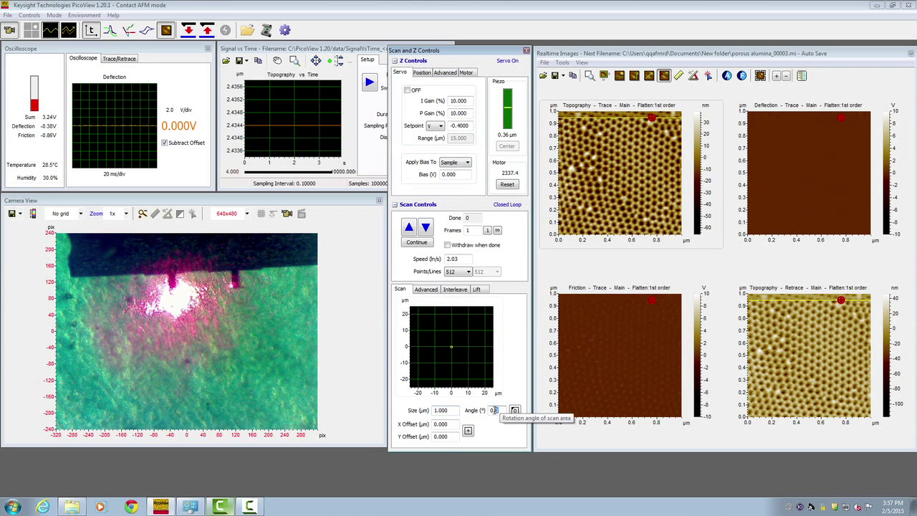
pyautogui.click(433, 424)
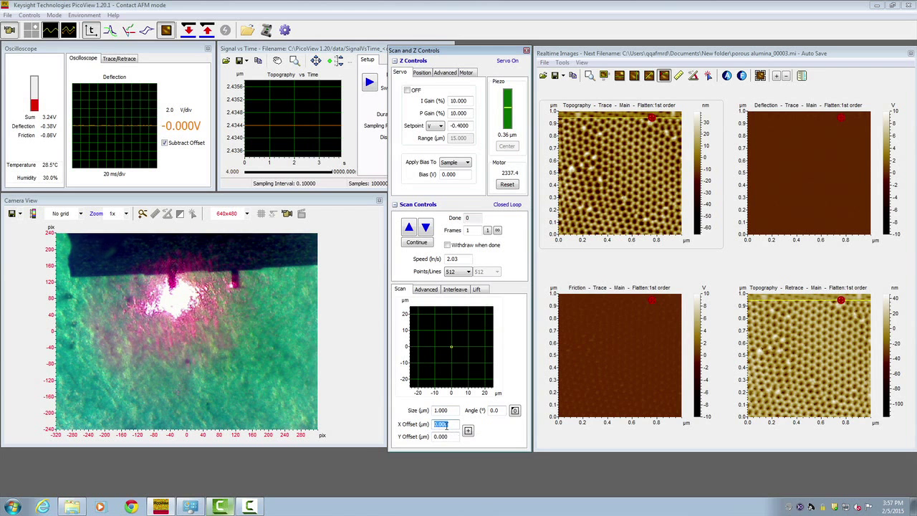
pyautogui.click(456, 435)
pyautogui.click(463, 259)
pyautogui.click(442, 411)
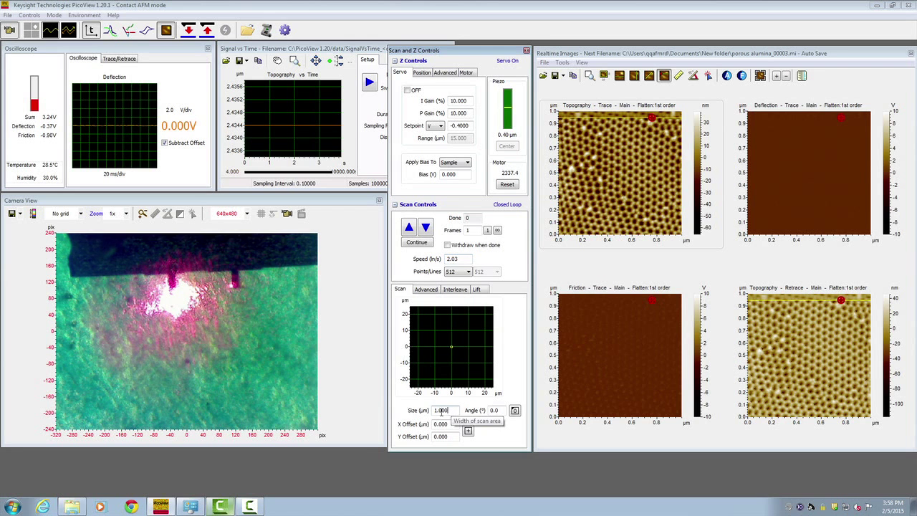
pyautogui.doubleClick(442, 410)
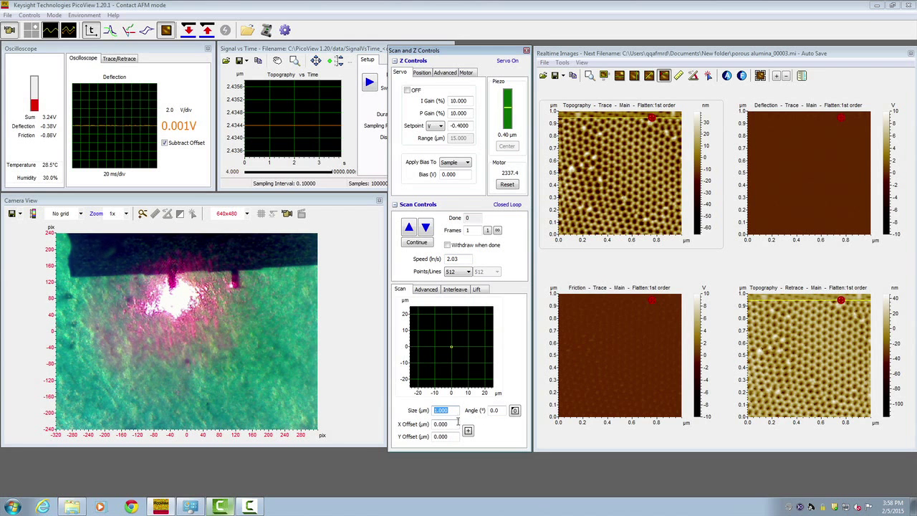
pyautogui.doubleClick(450, 429)
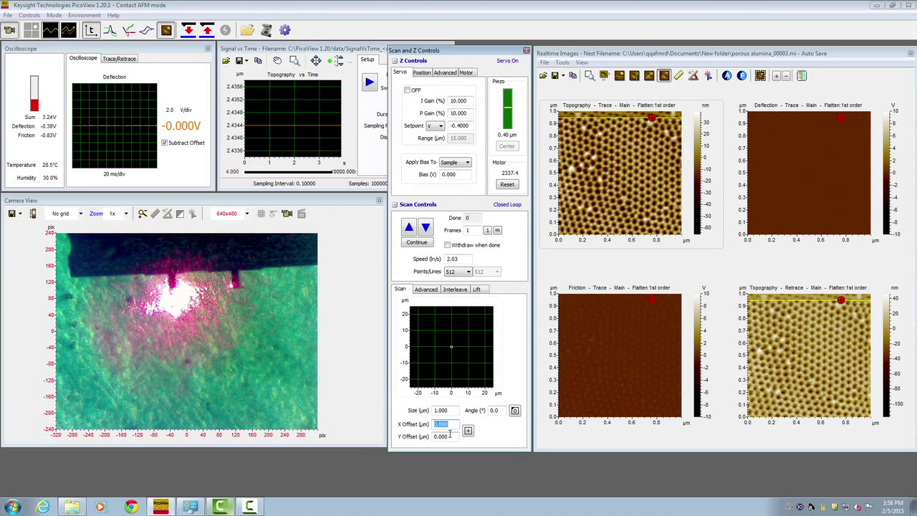
pyautogui.doubleClick(445, 436)
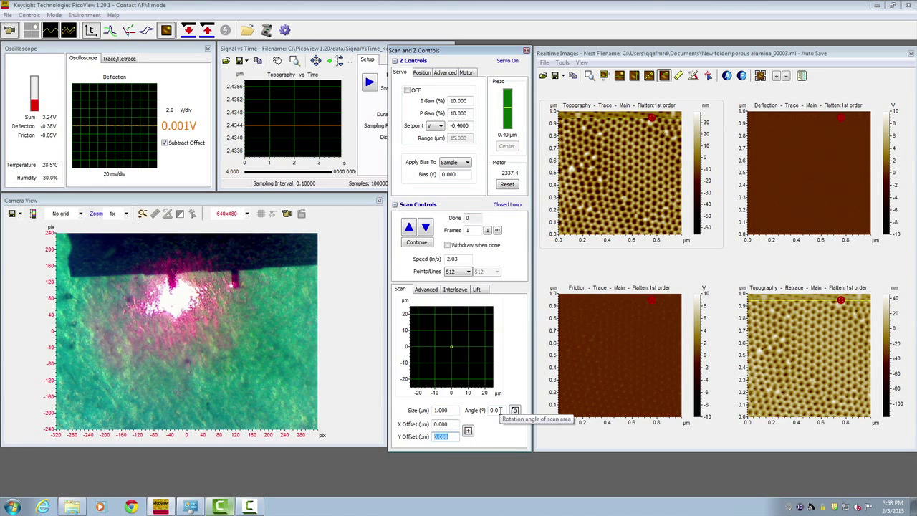
pyautogui.doubleClick(499, 409)
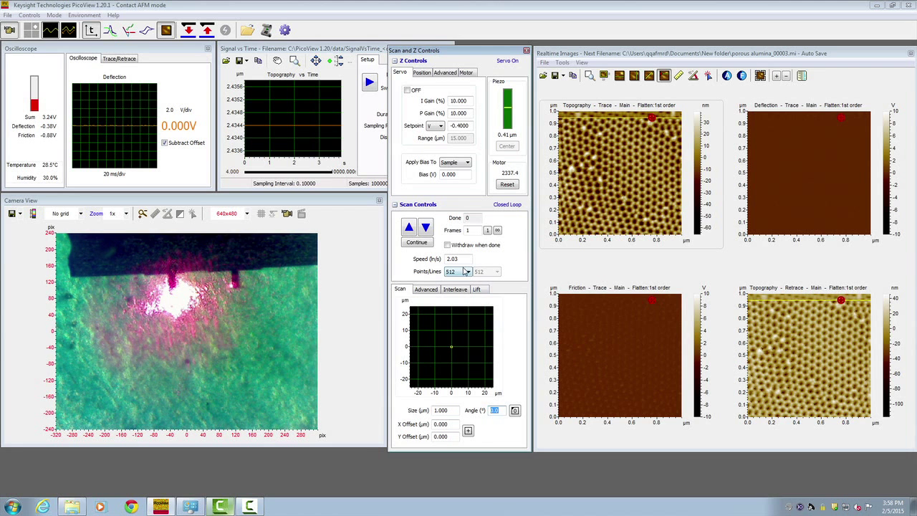
pyautogui.doubleClick(462, 259)
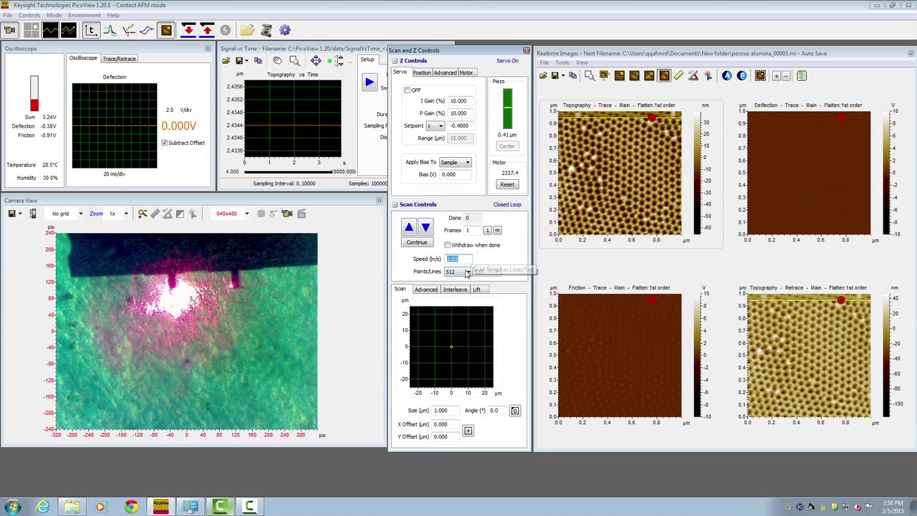
# Keep 512 points per line and start a downward scan of the alumina
pyautogui.click(468, 272)
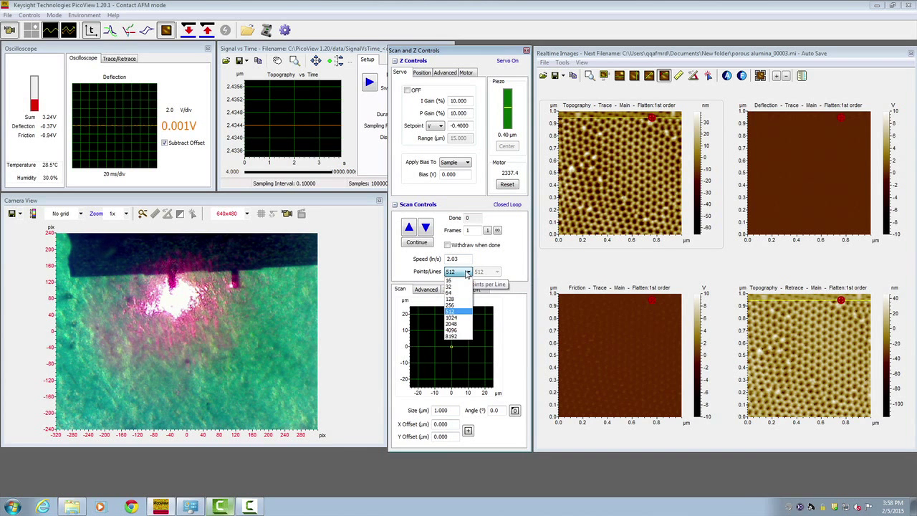
pyautogui.click(463, 310)
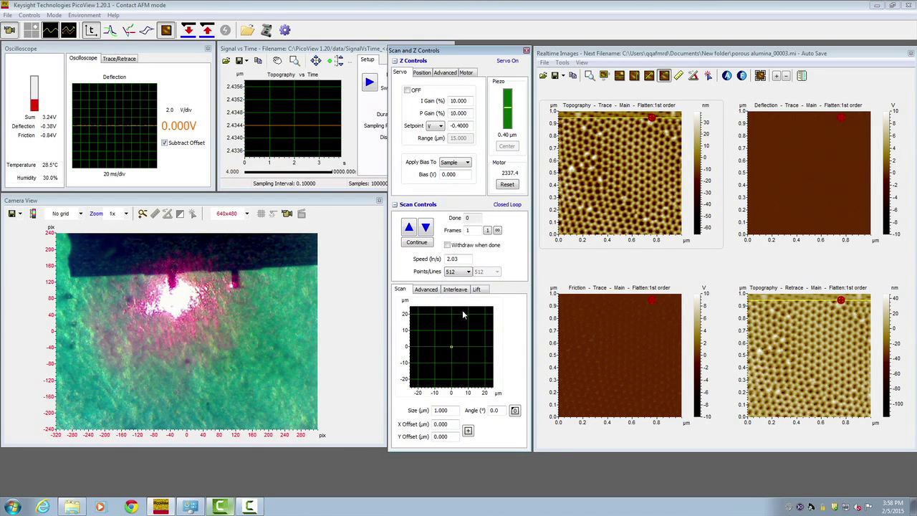
pyautogui.click(425, 228)
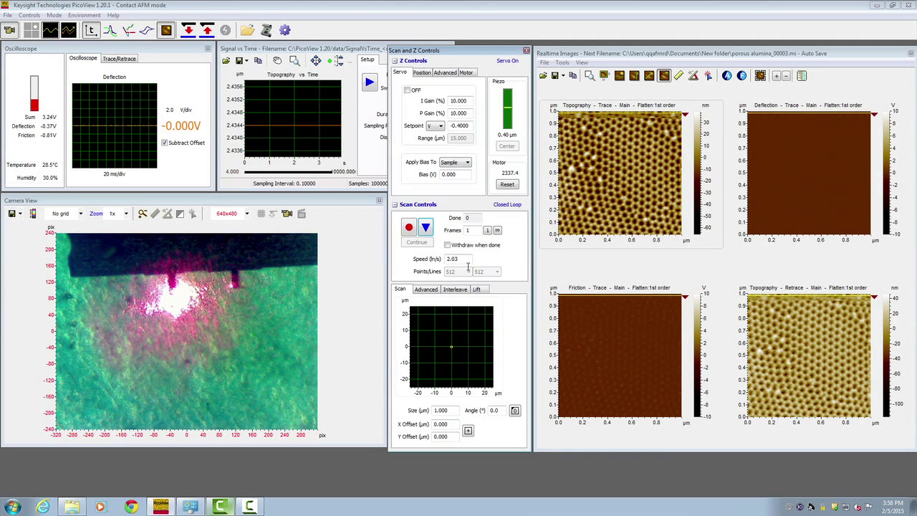
# Raise the scan speed to 3.49 lines per second while the scan runs
pyautogui.doubleClick(464, 259)
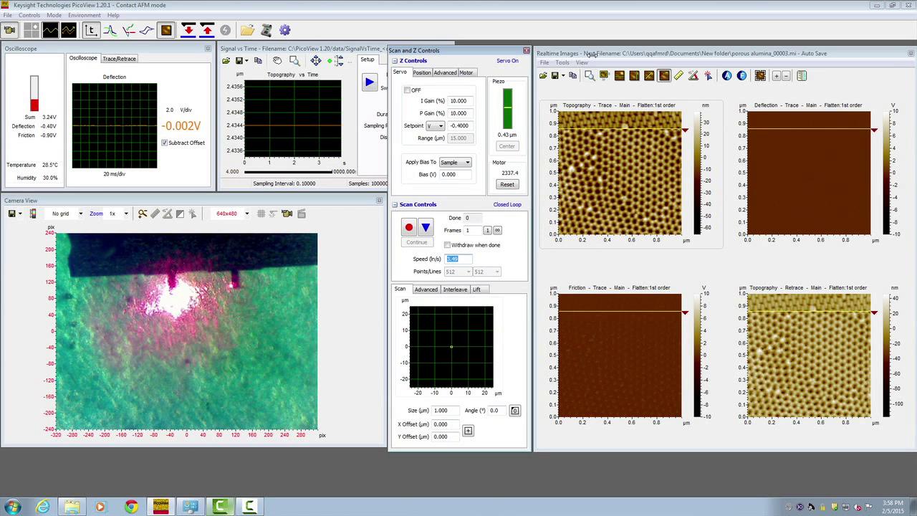
pyautogui.click(588, 53)
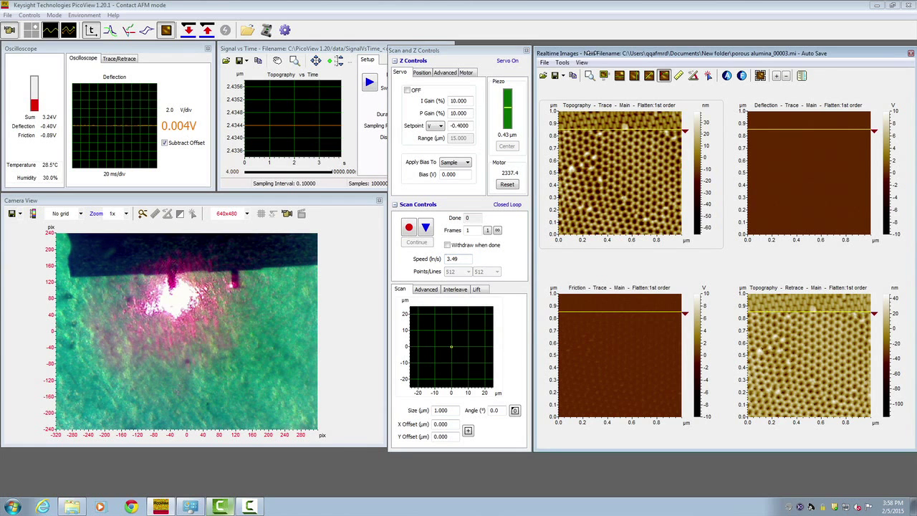
# Open Set Filename from the Realtime Images File menu and position the Save As dialog
pyautogui.click(545, 63)
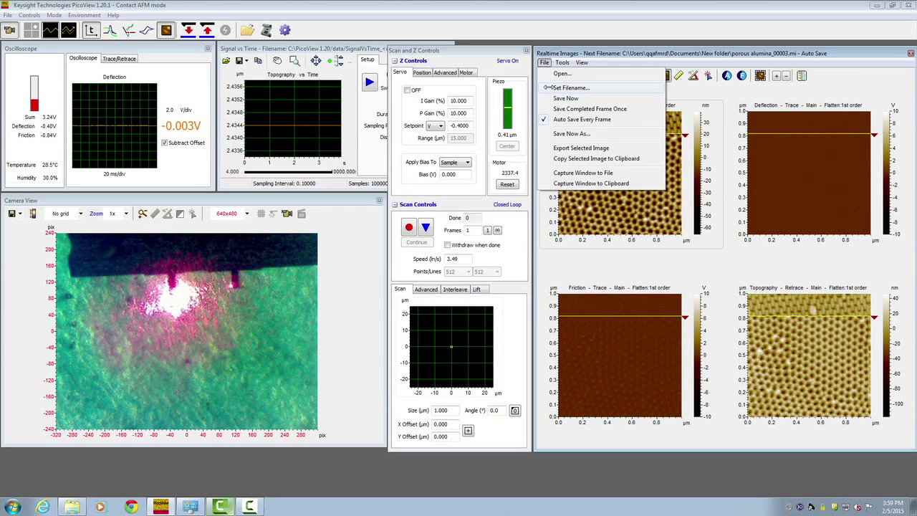
pyautogui.click(557, 88)
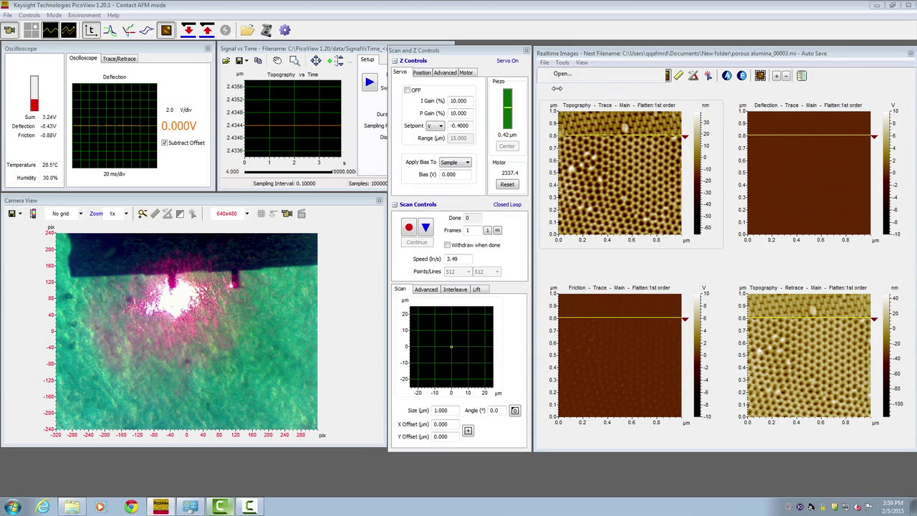
pyautogui.moveTo(519, 46); pyautogui.dragTo(557, 57)
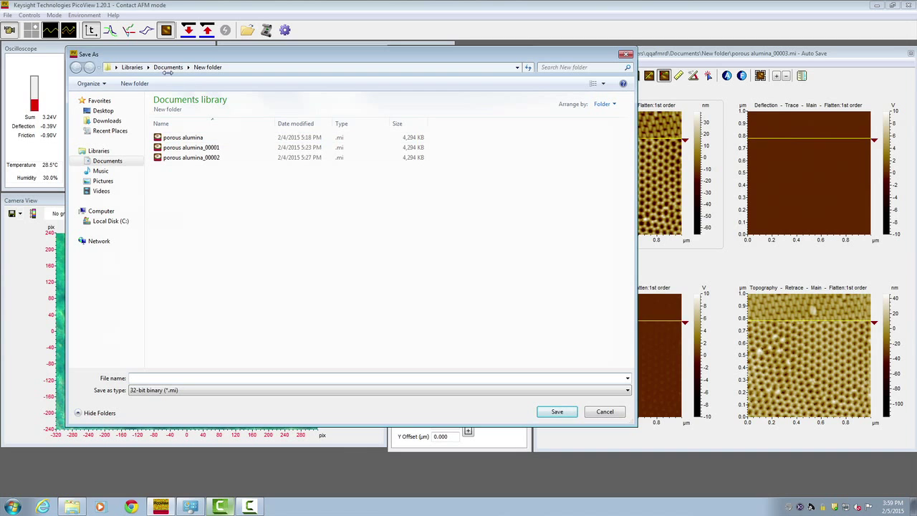
# Create a new folder named 'AFM data' in Documents
pyautogui.click(168, 66)
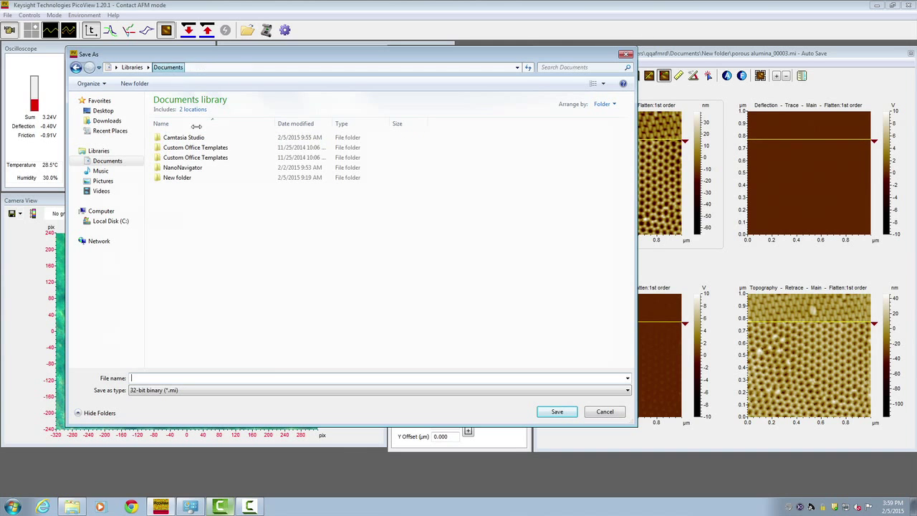
pyautogui.rightClick(182, 234)
pyautogui.moveTo(236, 348)
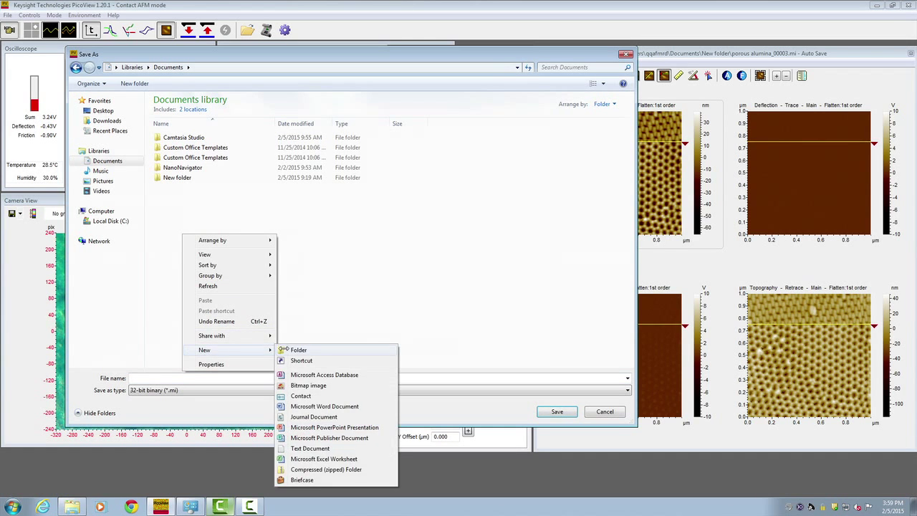
pyautogui.click(286, 350)
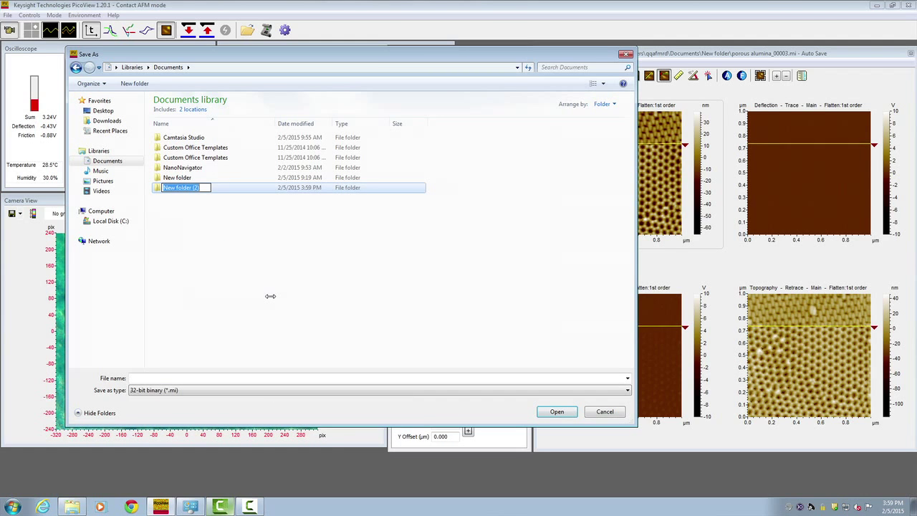
pyautogui.write('AFM dat')
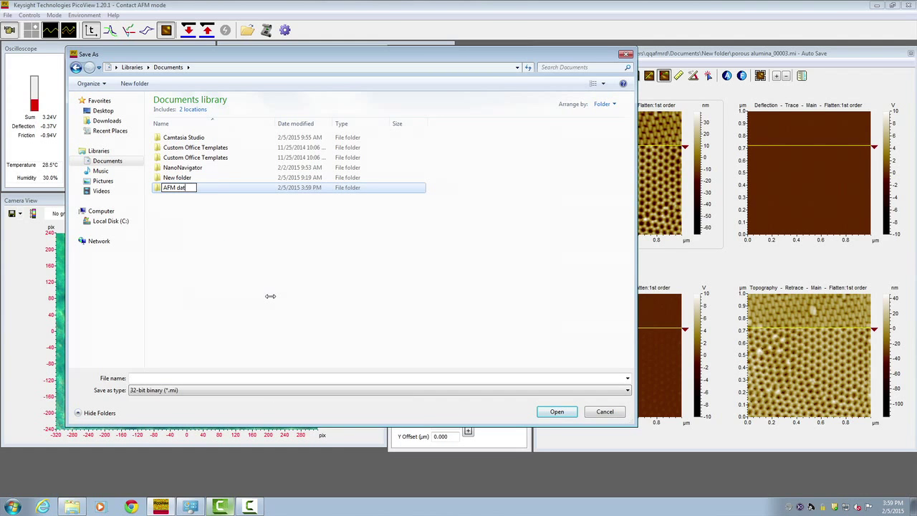
pyautogui.write('a')
pyautogui.press('Return')
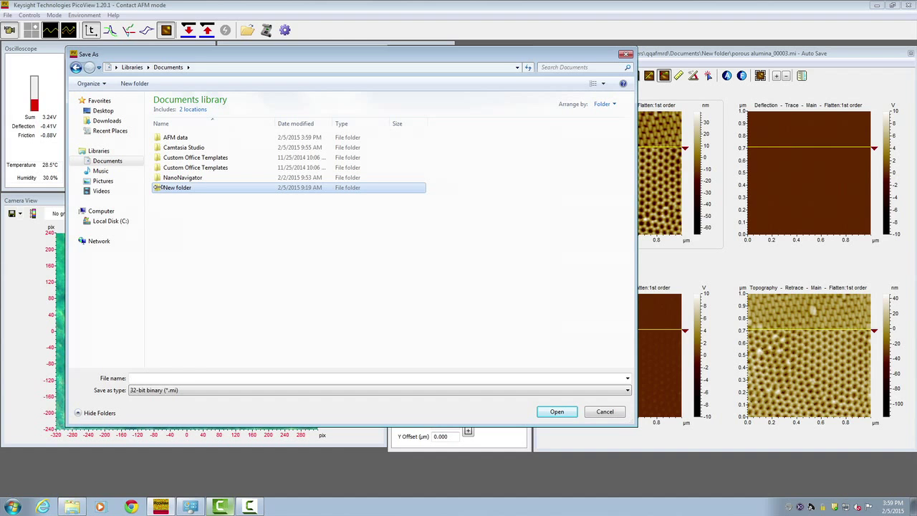
# Set the auto-save filename to Alumina.mi inside the AFM data folder
pyautogui.doubleClick(187, 138)
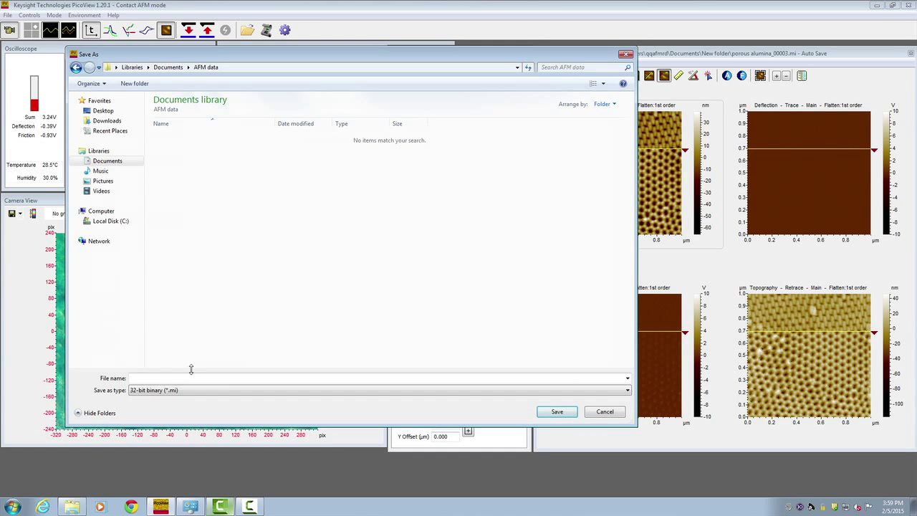
pyautogui.click(167, 377)
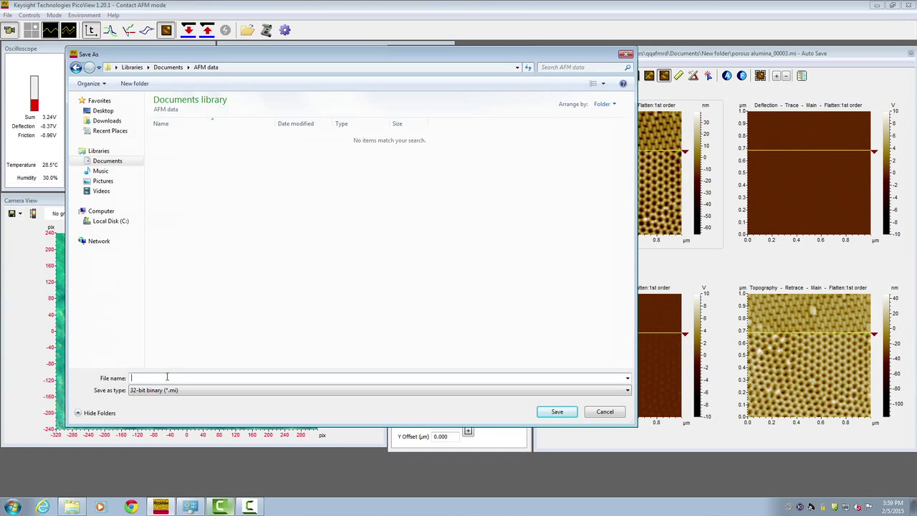
pyautogui.write('Alum')
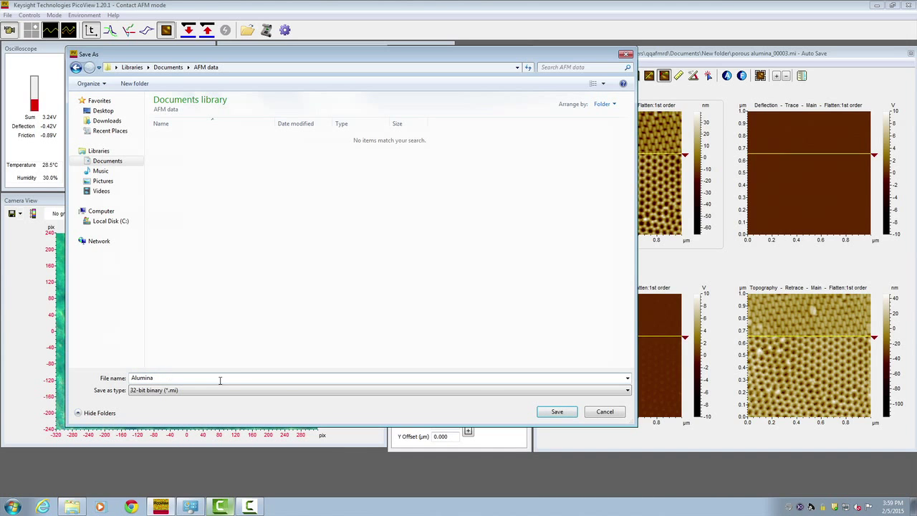
pyautogui.write('ina')
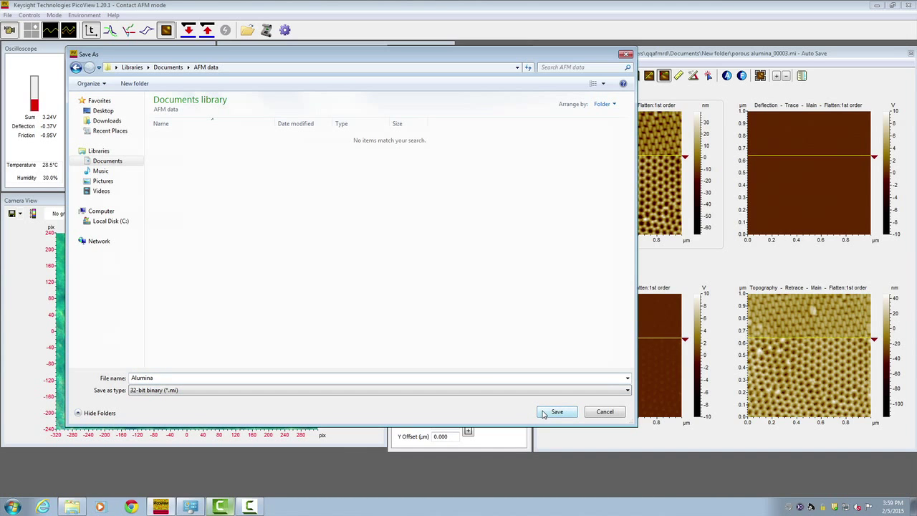
pyautogui.click(556, 412)
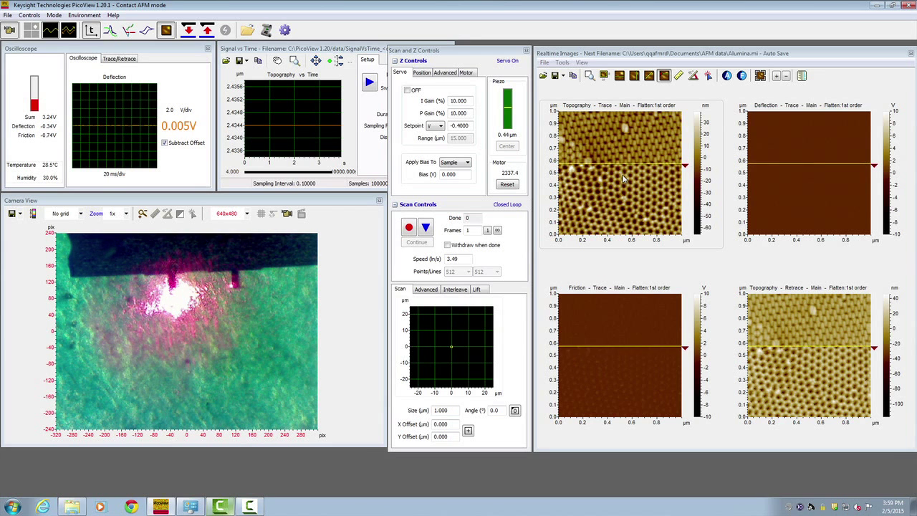
# Confirm that Auto Save Every Frame is ticked in the Realtime Images File menu
pyautogui.click(545, 63)
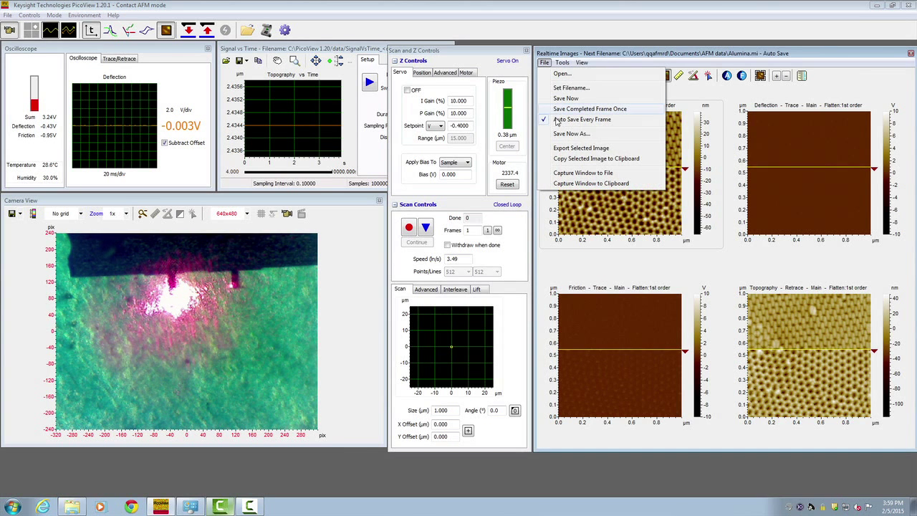